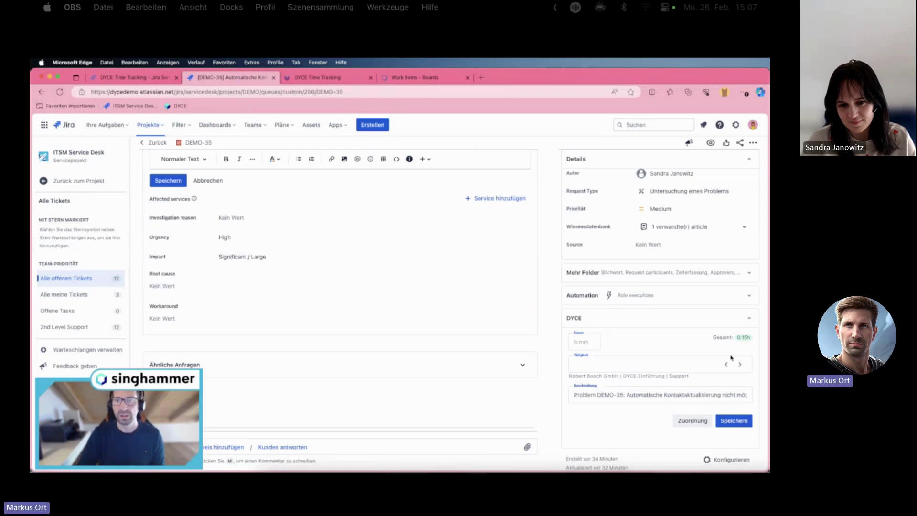
Step: Show the time entries (Zeitnachweise) recorded on ticket DEMO-35
scroll(534, 428, "down", 5)
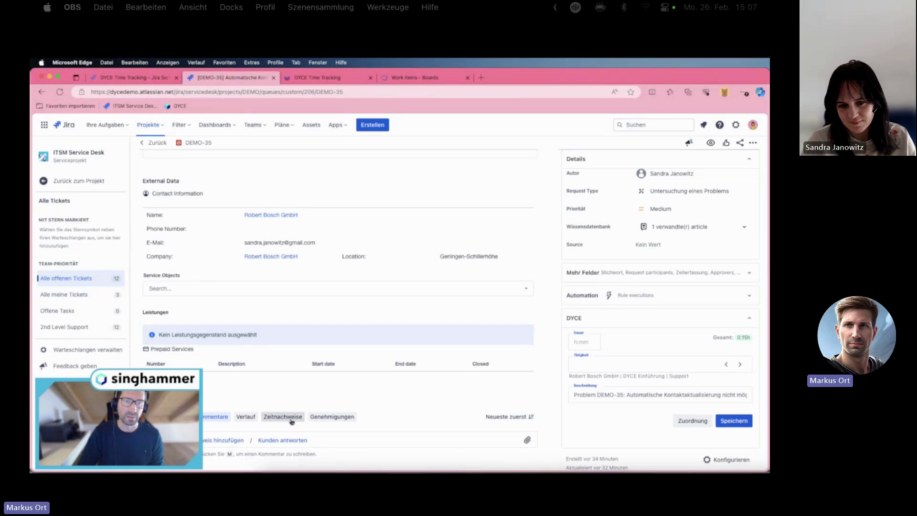
left_click(291, 419)
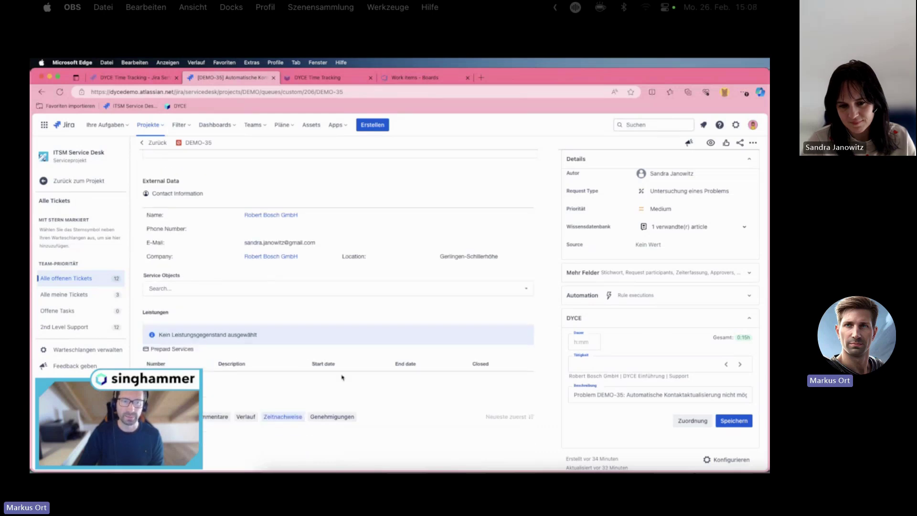
scroll(383, 381, "down", 5)
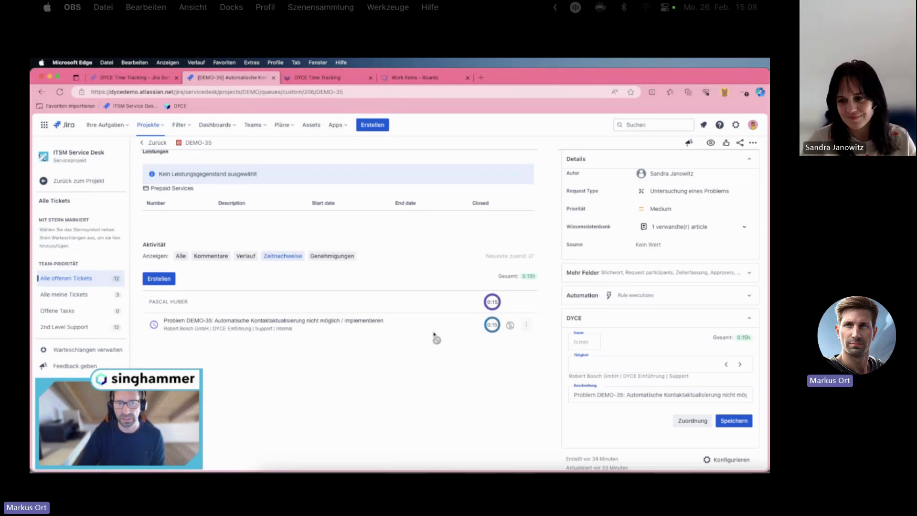
mouse_move(511, 330)
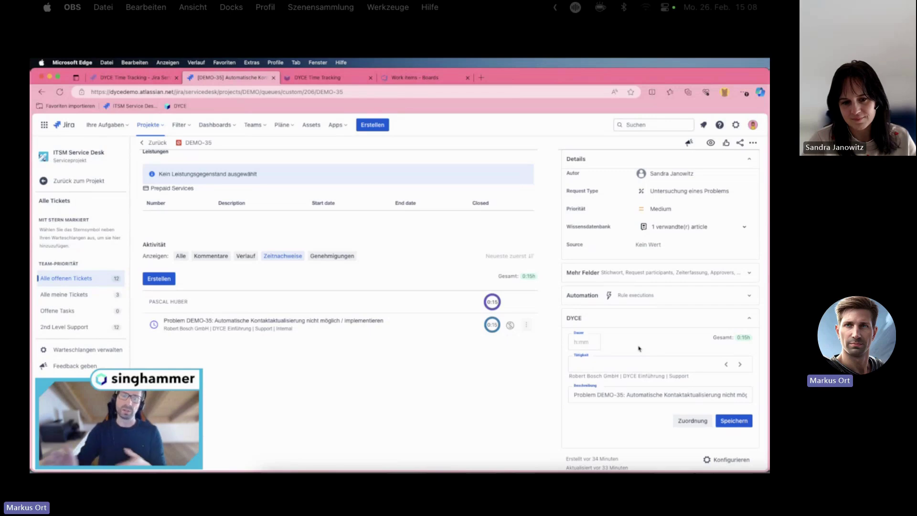
Step: Record and save a DYCE time entry of 0:20 with the activity Support on ticket DEMO-35
left_click(589, 335)
type("20m")
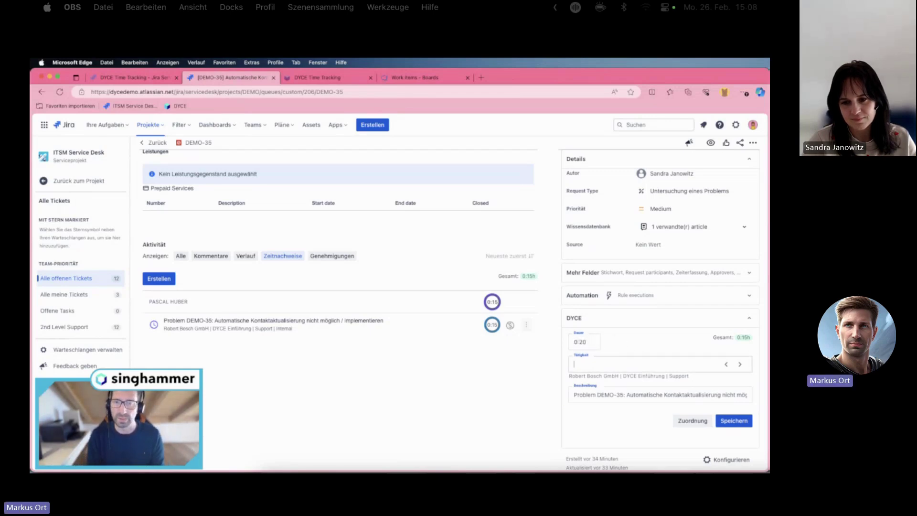
left_click(740, 364)
left_click(742, 366)
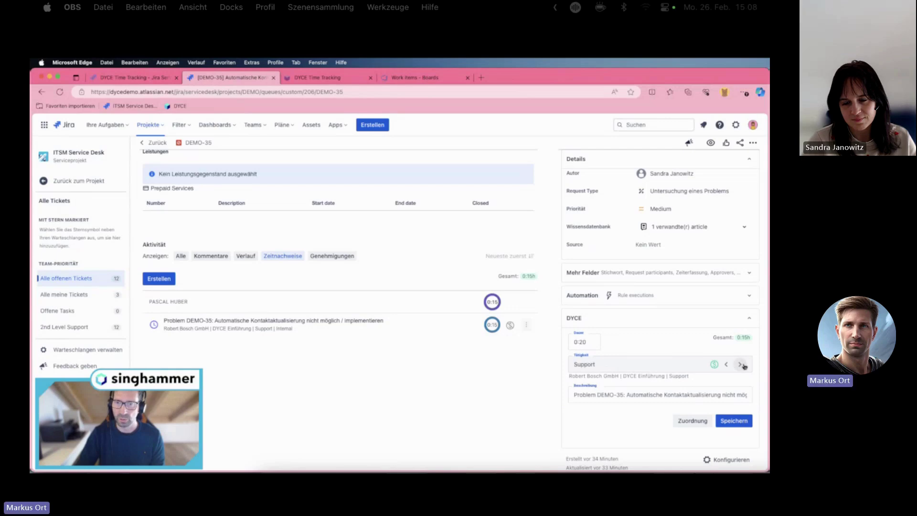
left_click(726, 422)
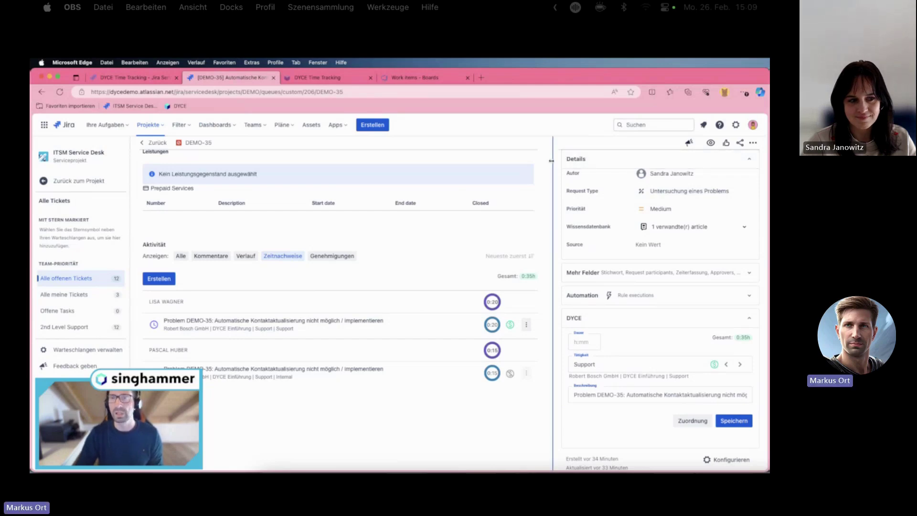
Step: Move ticket DEMO-35 to the Robert Bosch GmbH (RBG) project as a Task with status Zu erledigen
scroll(729, 171, "up", 1)
scroll(729, 170, "up", 3)
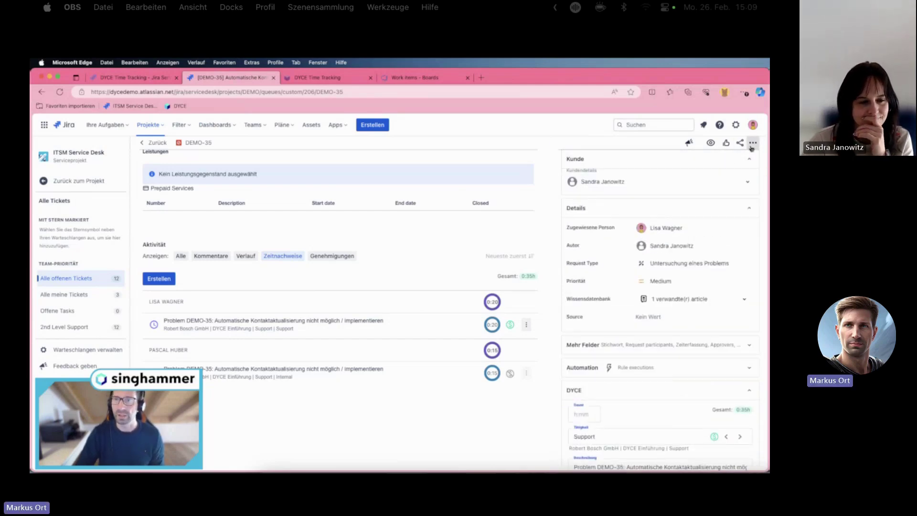
left_click(753, 142)
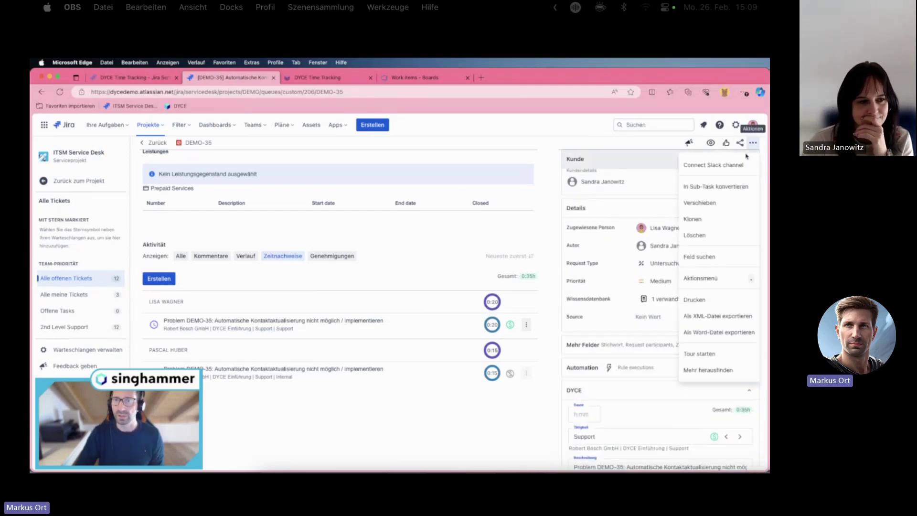
left_click(720, 202)
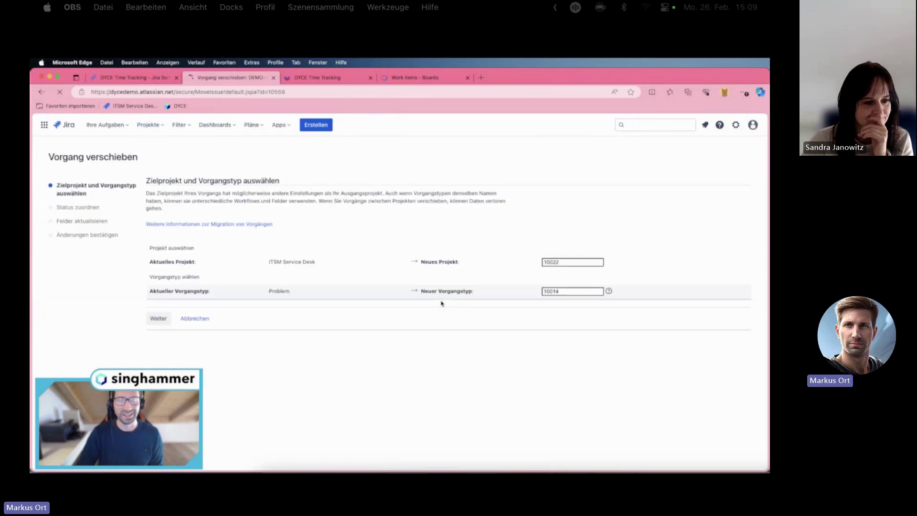
left_click(615, 265)
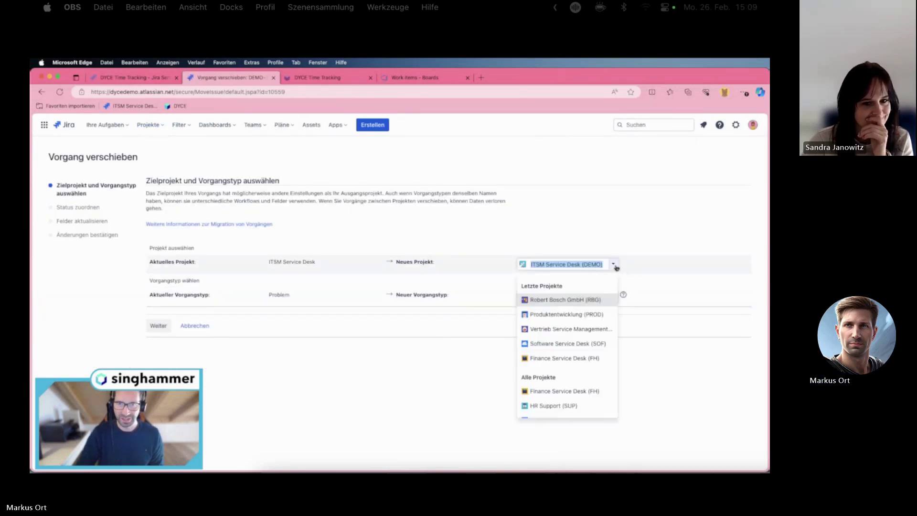
left_click(556, 300)
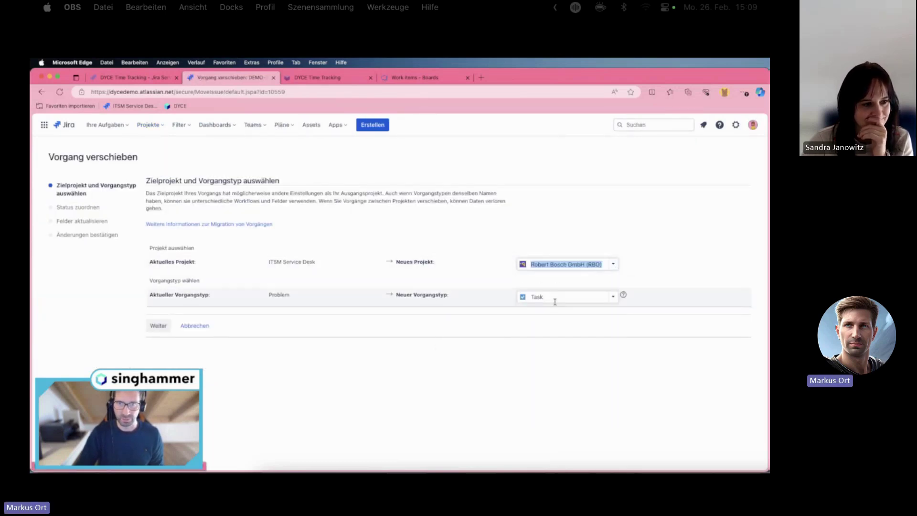
left_click(165, 326)
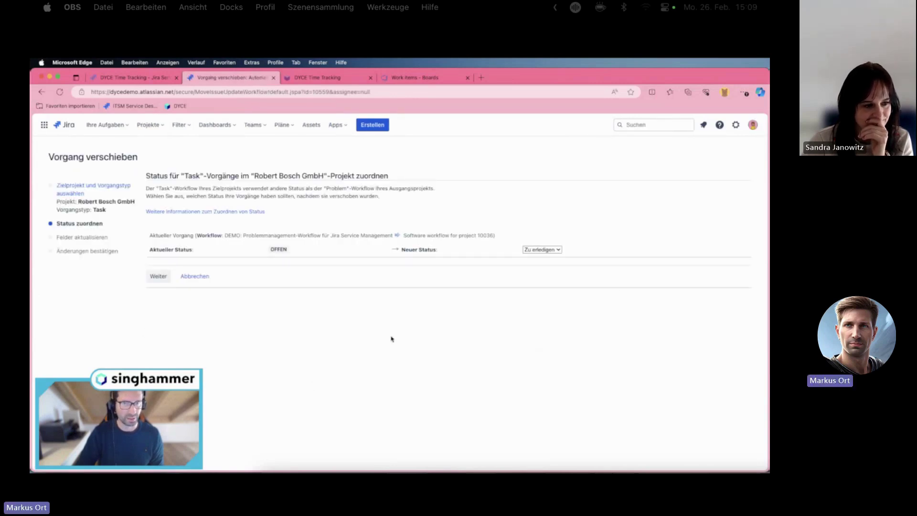
left_click(166, 281)
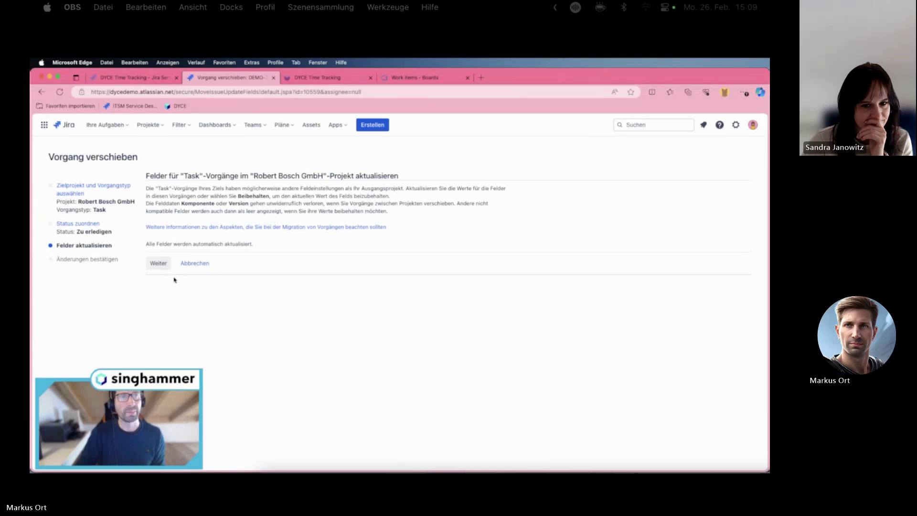
left_click(159, 263)
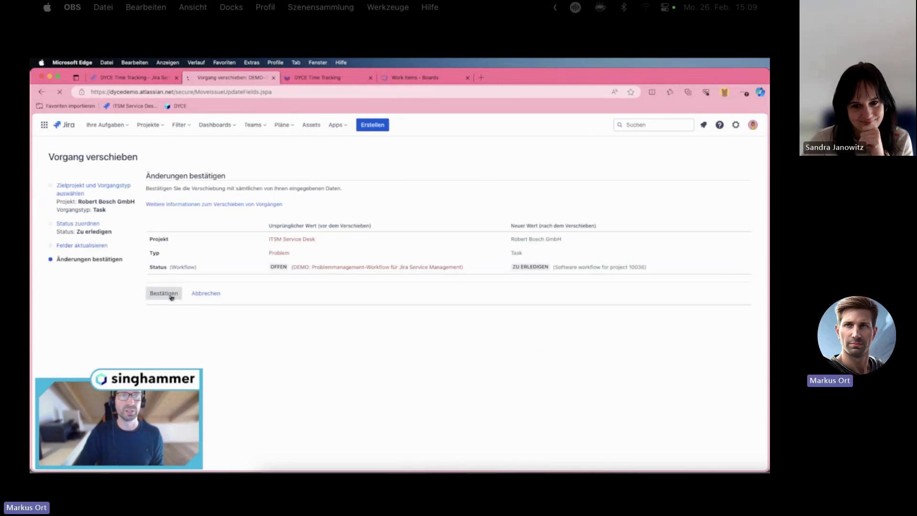
left_click(170, 294)
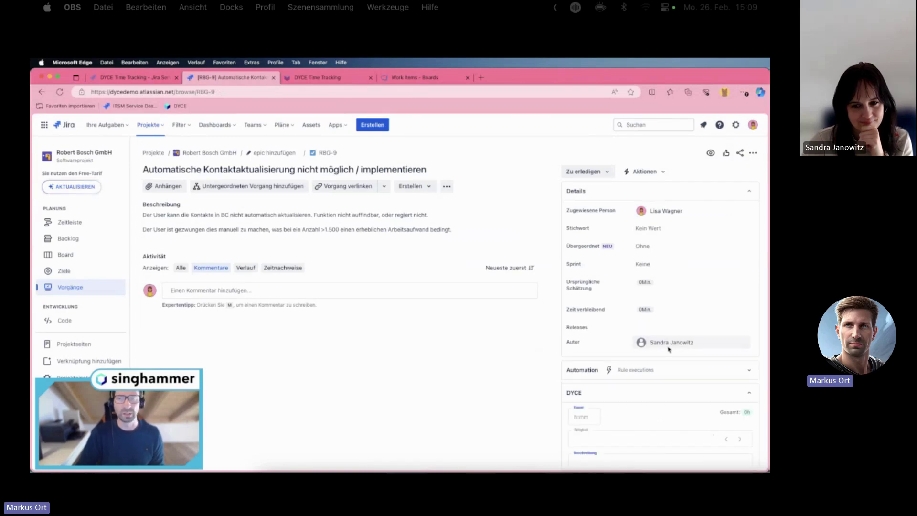
Step: Set the original estimate (Ursprüngliche Schätzung) of the moved task RBG-9 to 8h
left_click(669, 285)
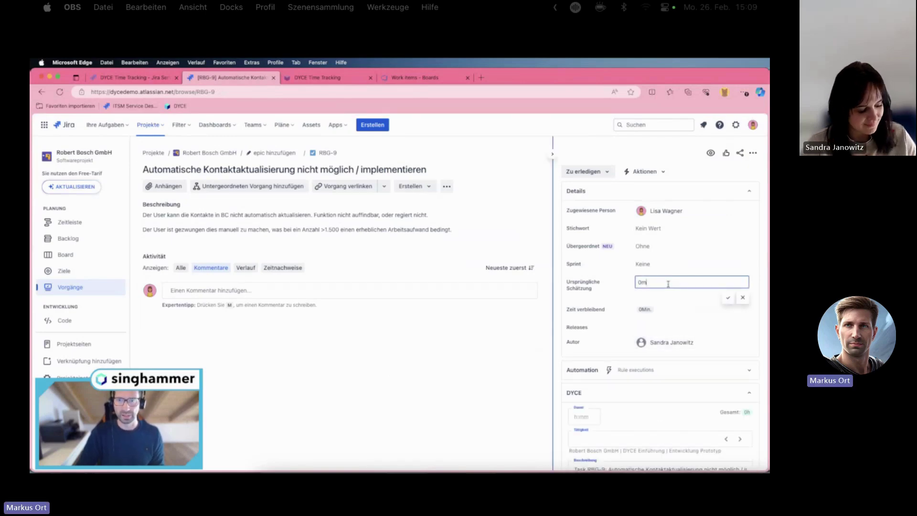
type("8h")
key("Return")
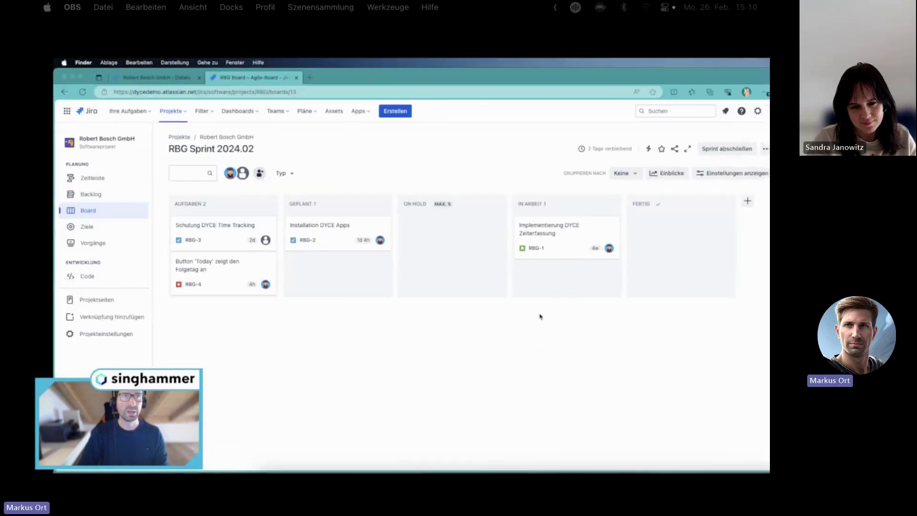
Step: Add RBG-9 from the backlog to RBG Sprint 2024.02 and move its board card to In Arbeit
key("ctrl+Right")
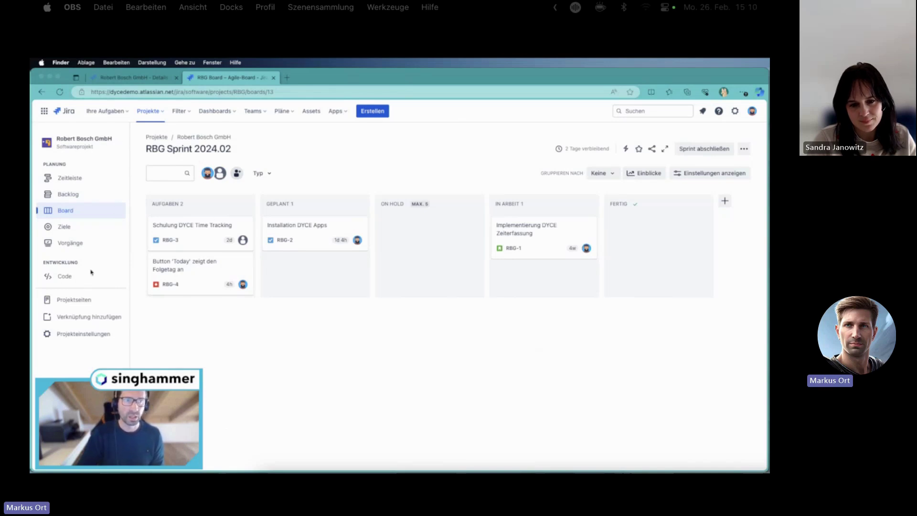
left_click(73, 196)
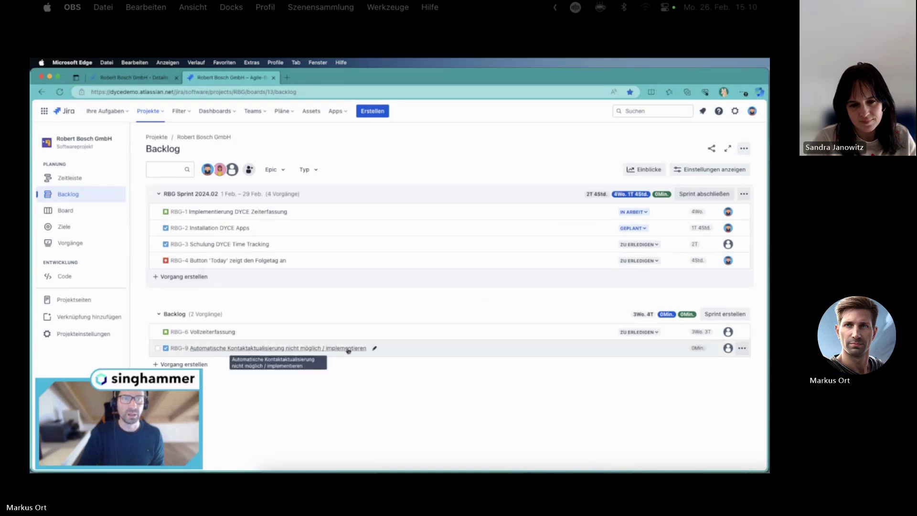
left_click_drag(398, 352, 360, 277)
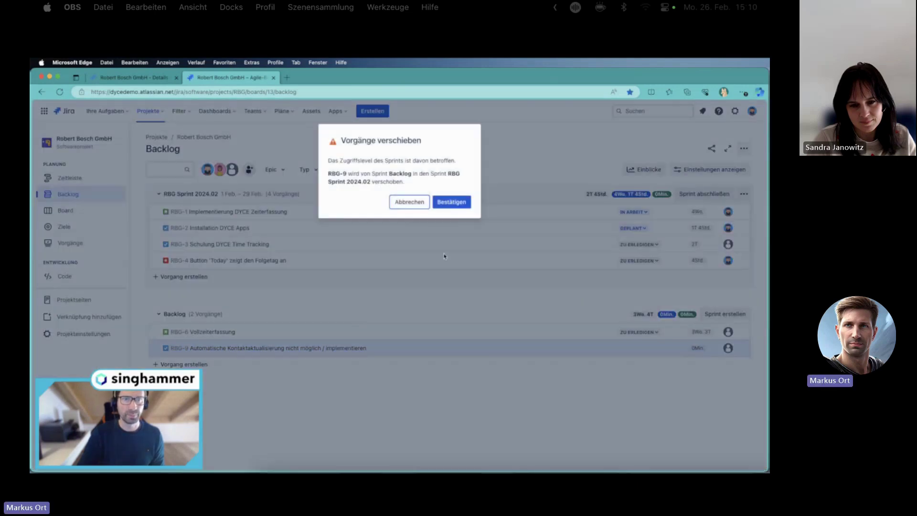
left_click(452, 202)
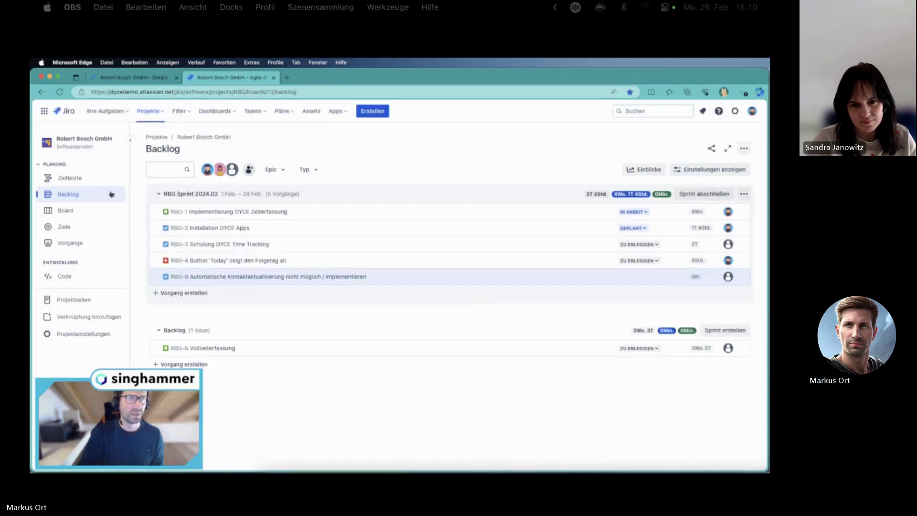
left_click(80, 210)
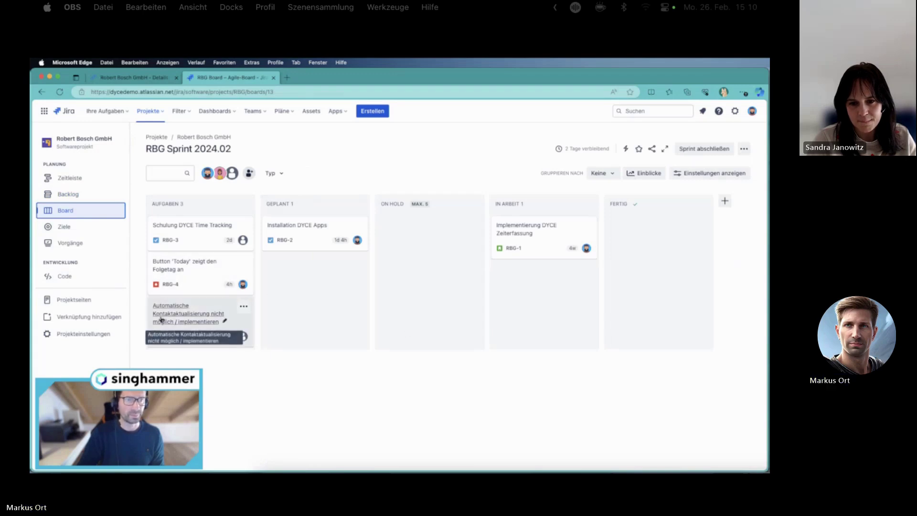
left_click_drag(162, 317, 516, 323)
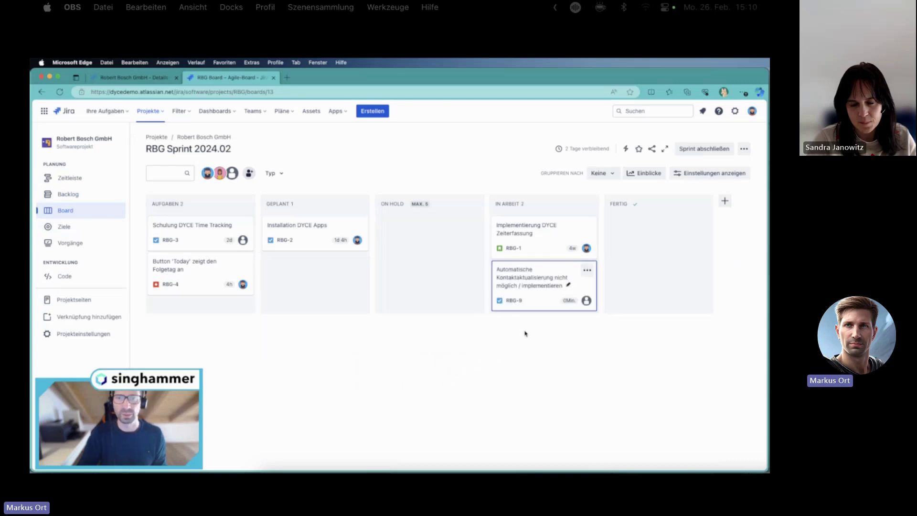
Step: Record and save a DYCE time entry of 6:30 with the activity Development (T&M) on RBG-9
left_click(531, 287)
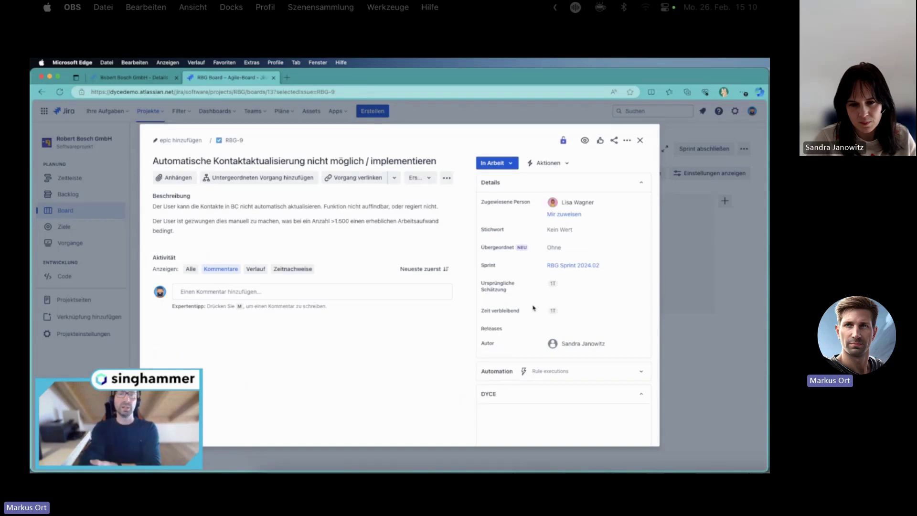
scroll(542, 316, "down", 1)
scroll(547, 319, "down", 4)
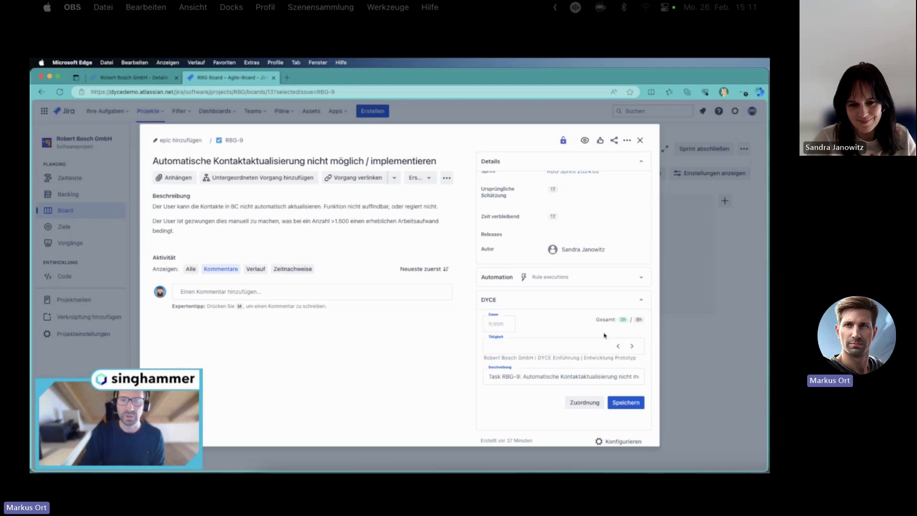
left_click(502, 319)
type("6.30")
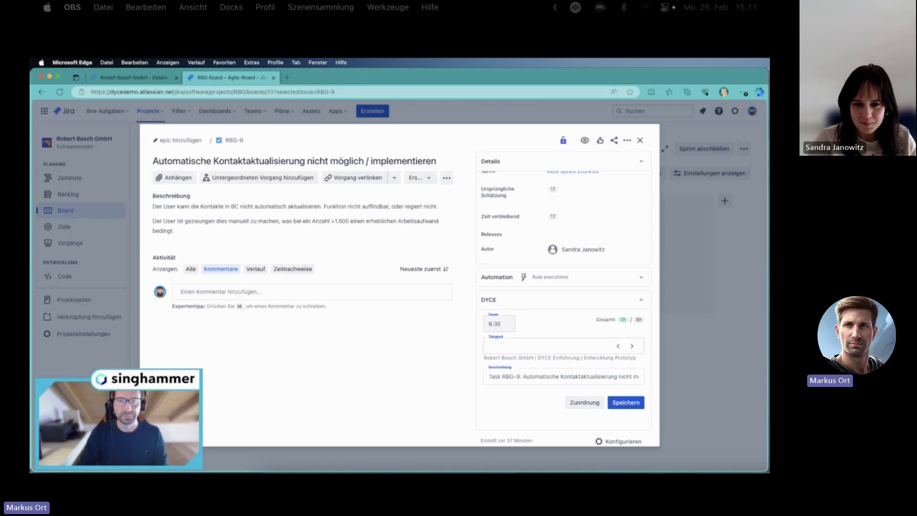
key("Tab")
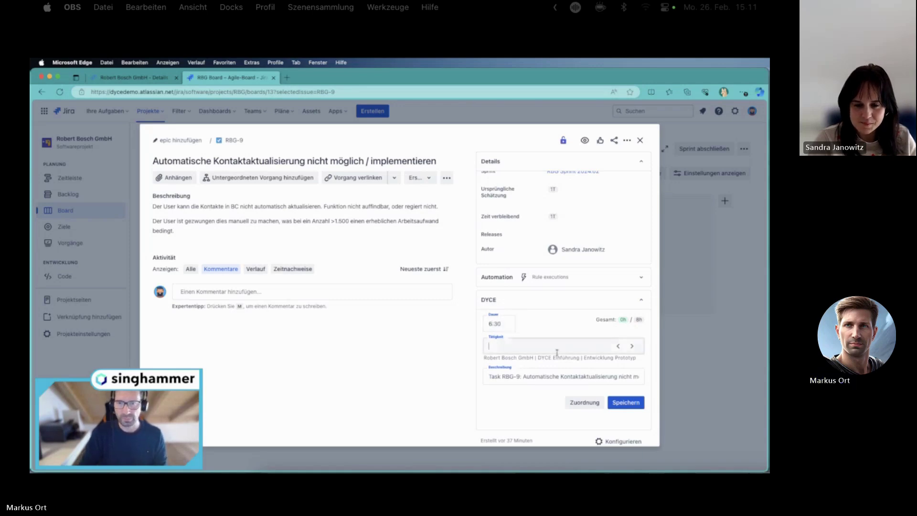
left_click(632, 347)
left_click(632, 346)
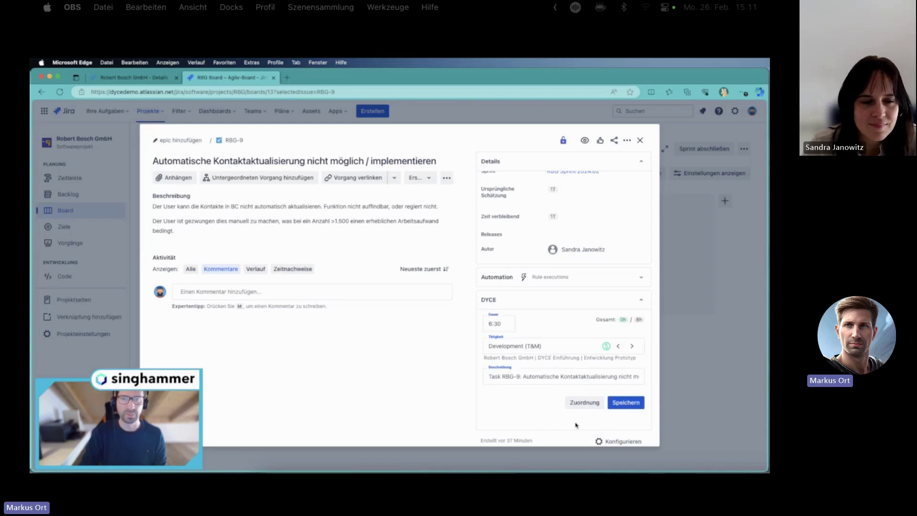
left_click(625, 402)
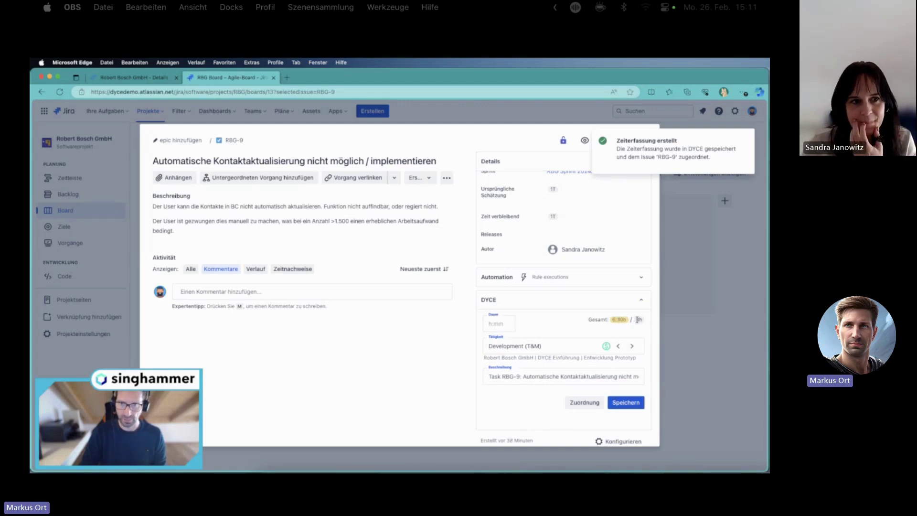
Step: Show the time entries recorded on RBG-9 and set the issue's status to Fertig
left_click(292, 269)
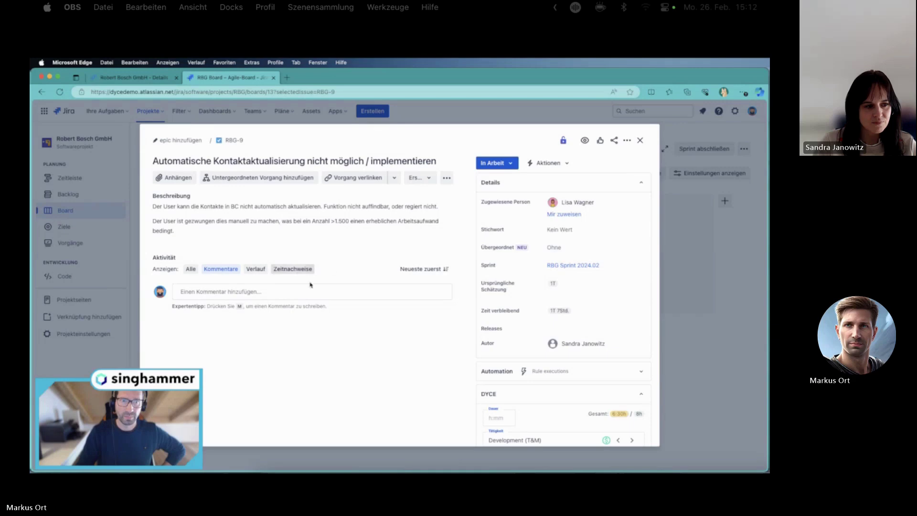
left_click(309, 268)
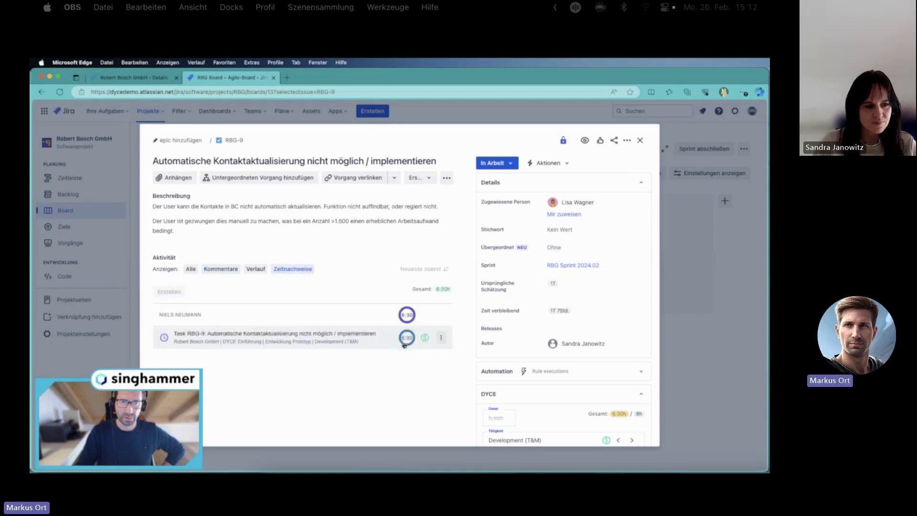
scroll(401, 344, "down", 2)
left_click(496, 162)
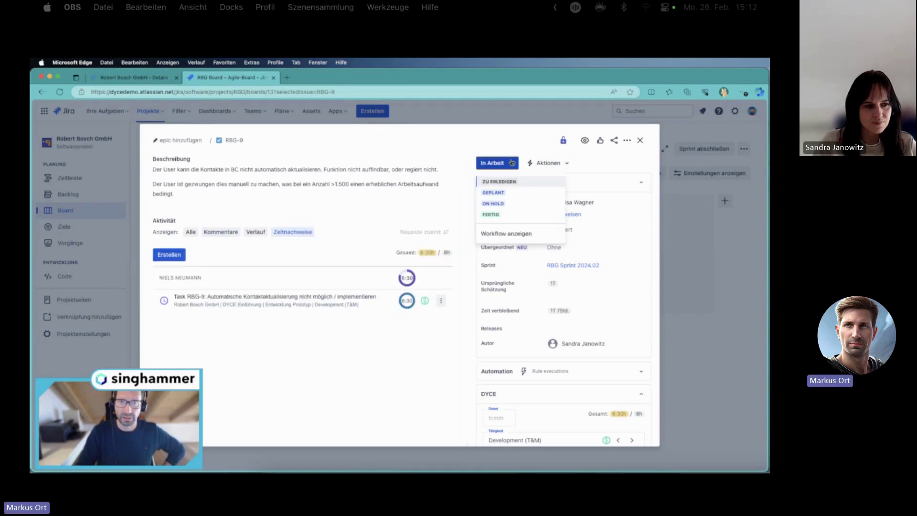
left_click(520, 215)
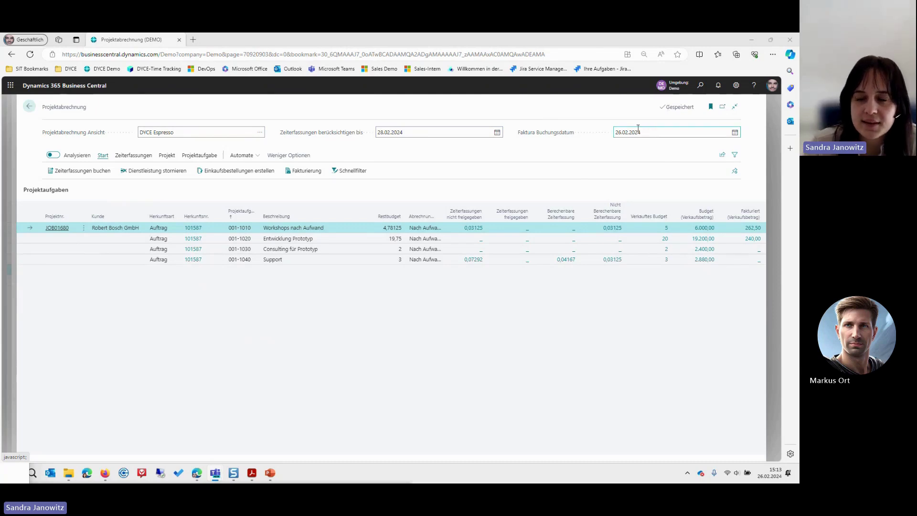
Step: Set the Faktura Buchungsdatum to 28.02.2024 and release all time entries of the Support project task 001-1040
left_click(734, 133)
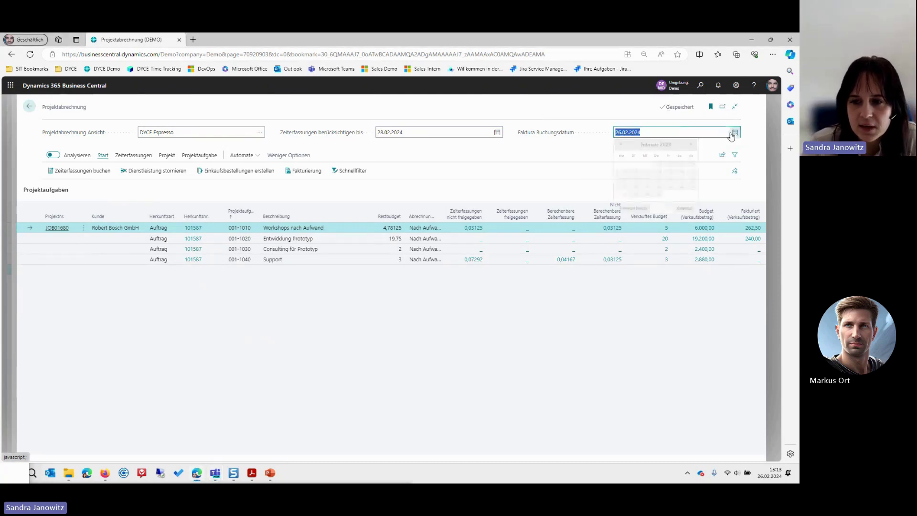
left_click(644, 193)
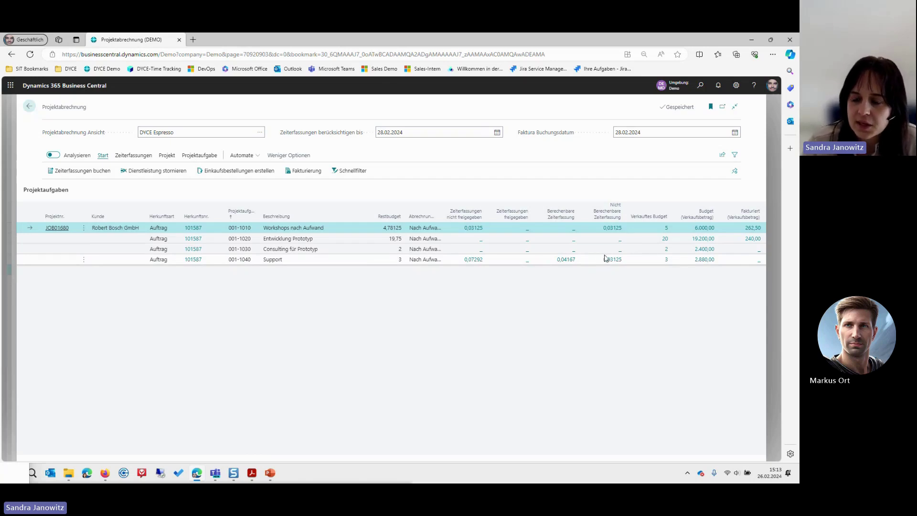
left_click(569, 258)
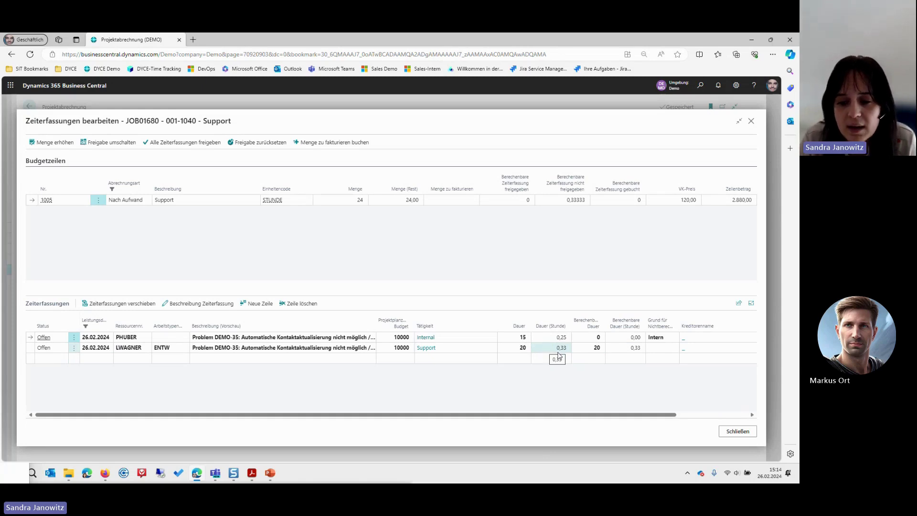
left_click(628, 346)
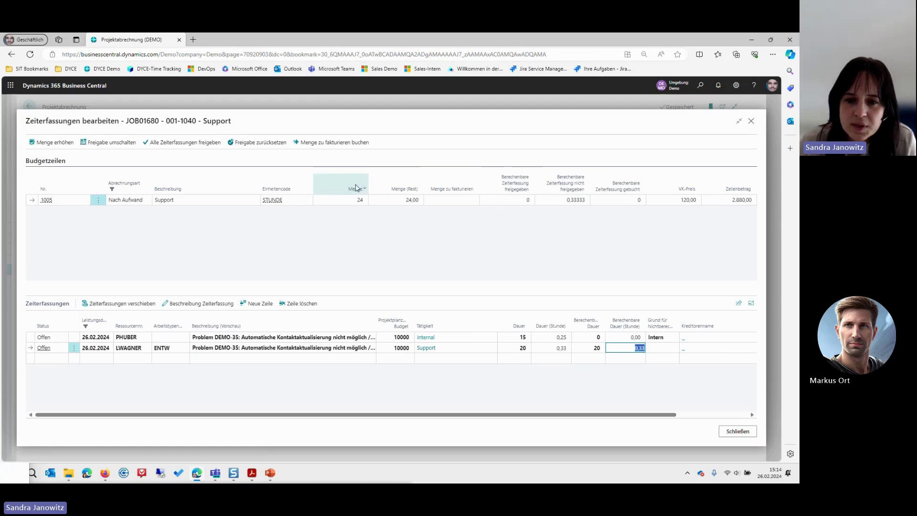
mouse_move(356, 188)
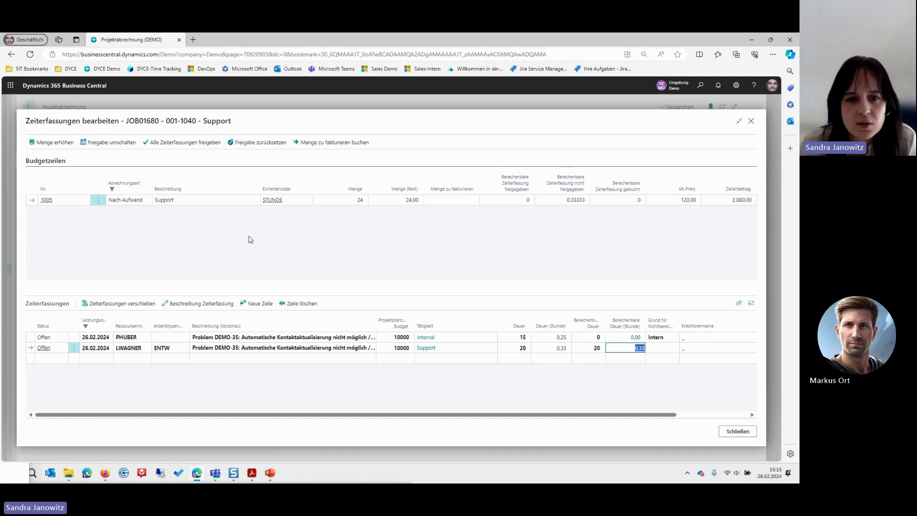
left_click(188, 143)
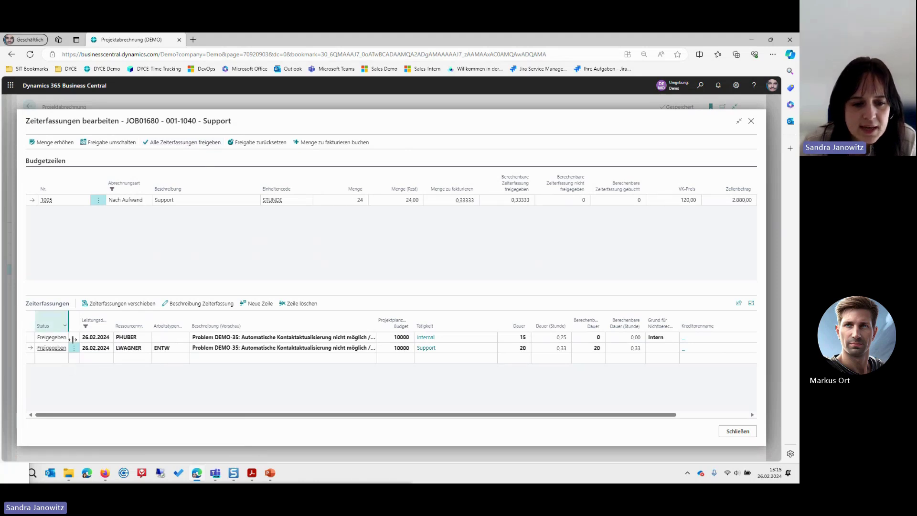
left_click(749, 436)
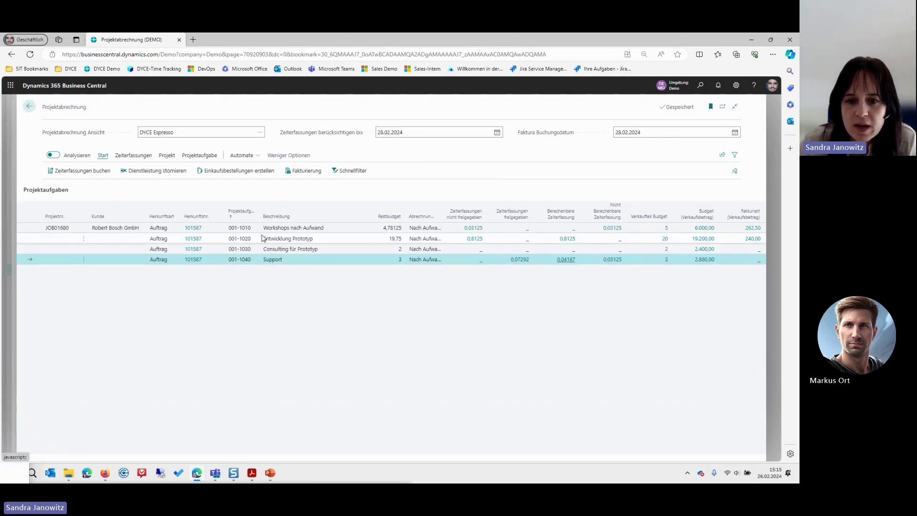
Step: Release all time entries of project task 001-1020 Entwicklung Prototyp and post the released time entries of the project
left_click(567, 238)
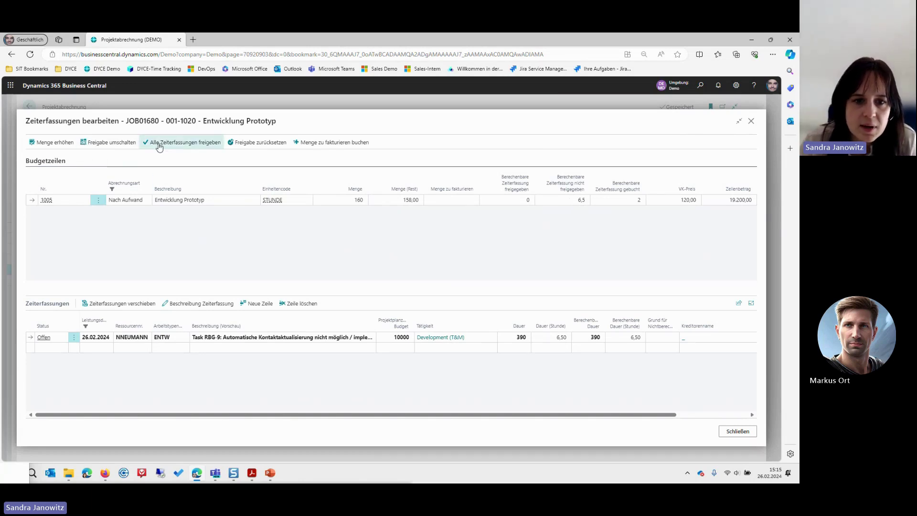
left_click(182, 143)
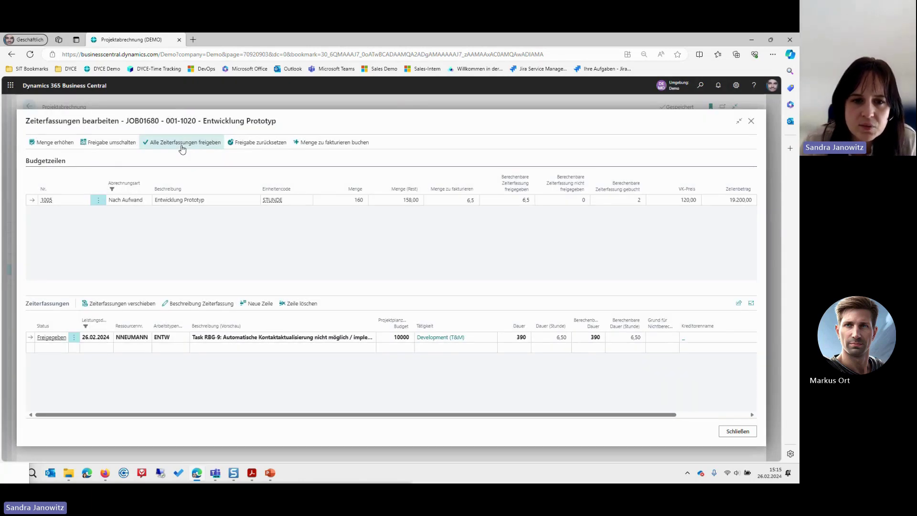
left_click(751, 121)
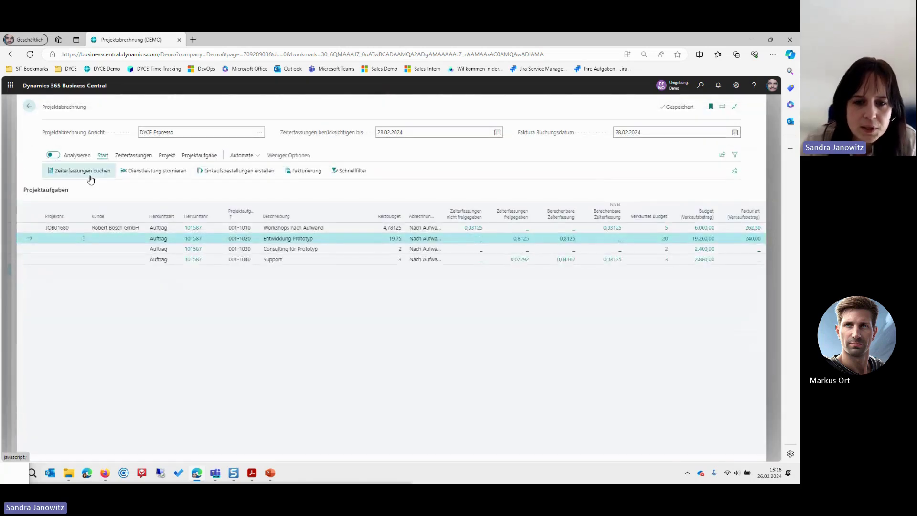
left_click(82, 171)
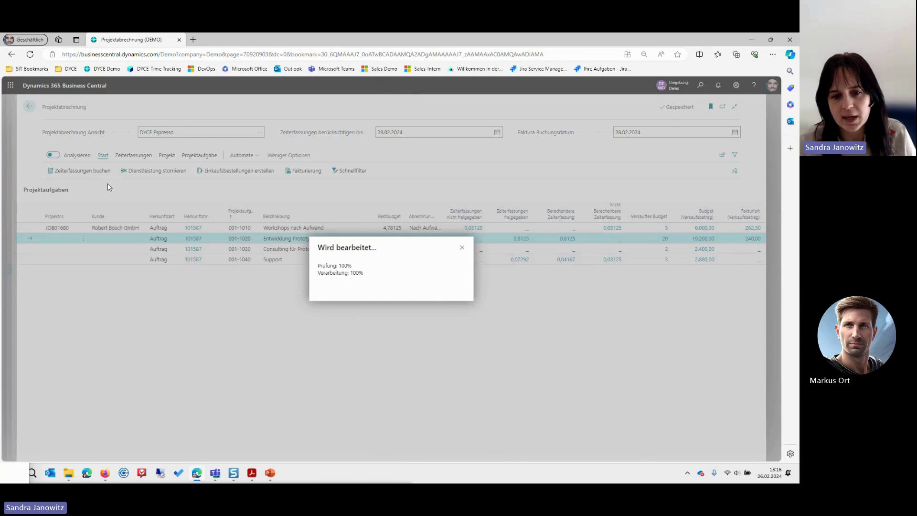
left_click(464, 296)
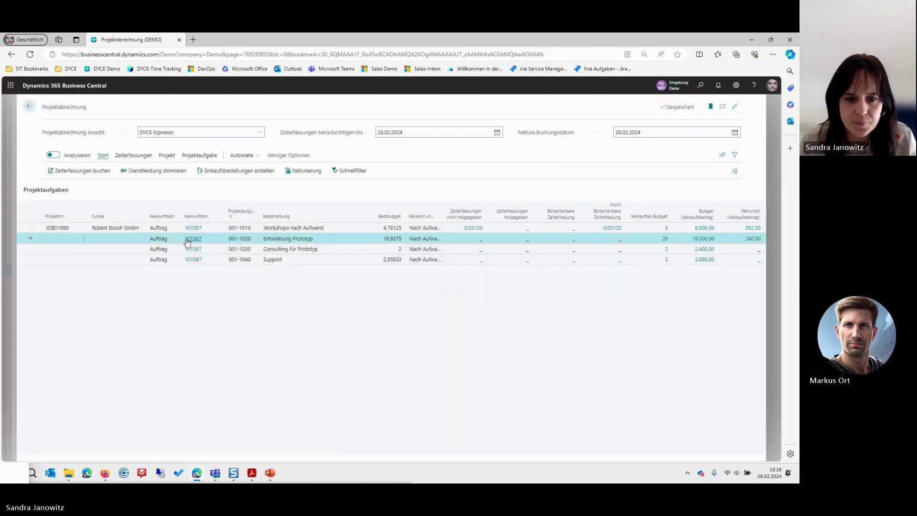
Step: Open the sales order linked to the Entwicklung Prototyp task and post it with the option Liefern und fakturieren
left_click(186, 239)
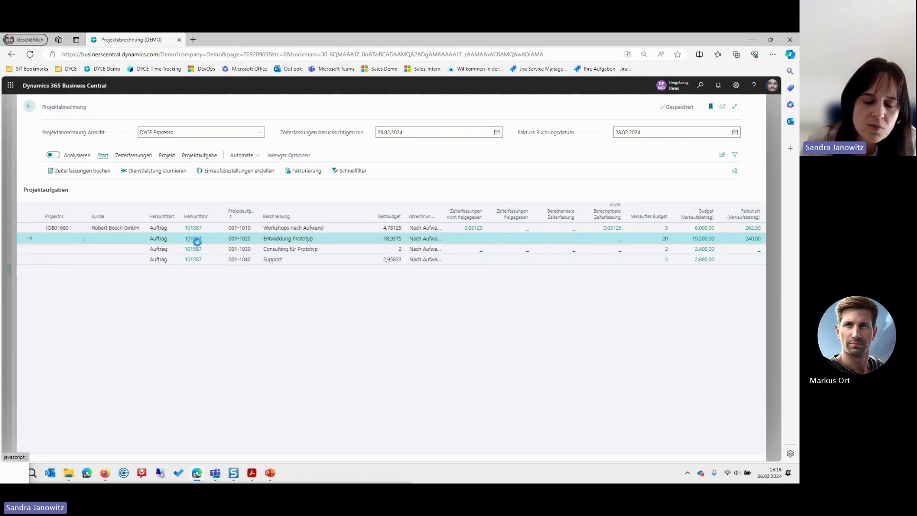
left_click(197, 237)
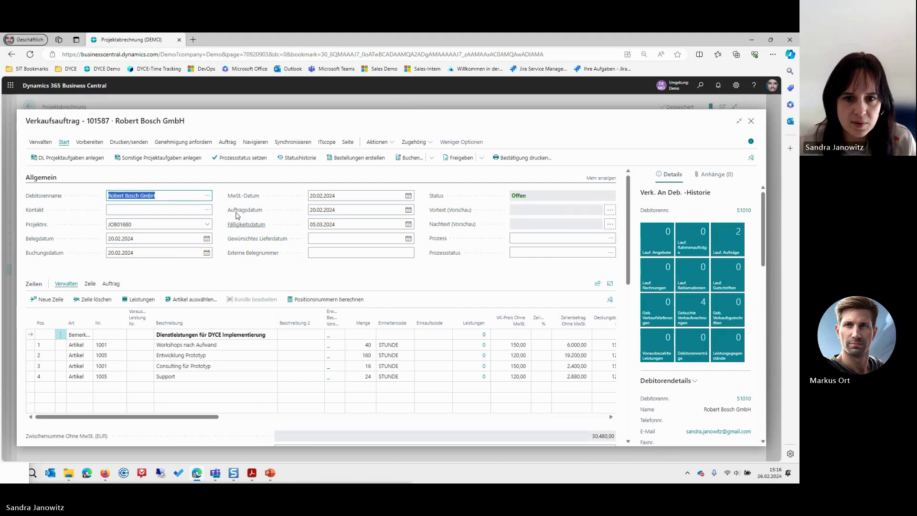
left_click(413, 162)
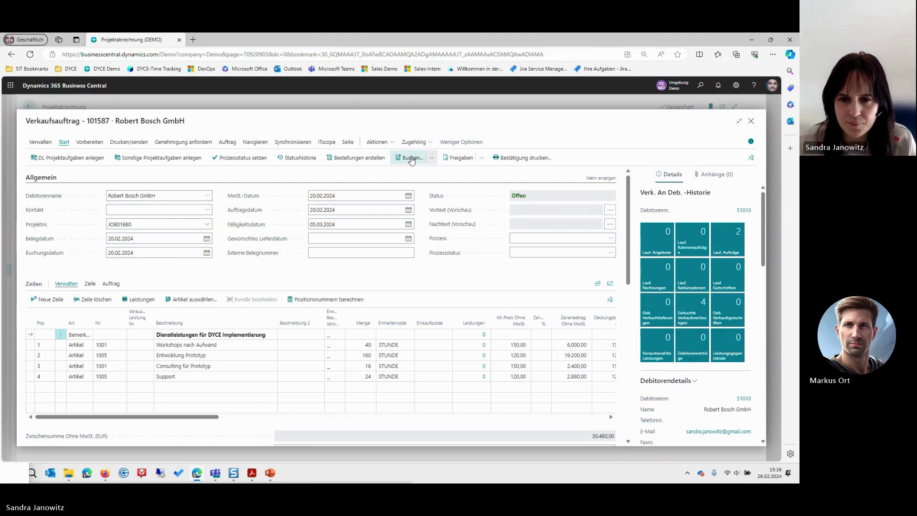
left_click(411, 158)
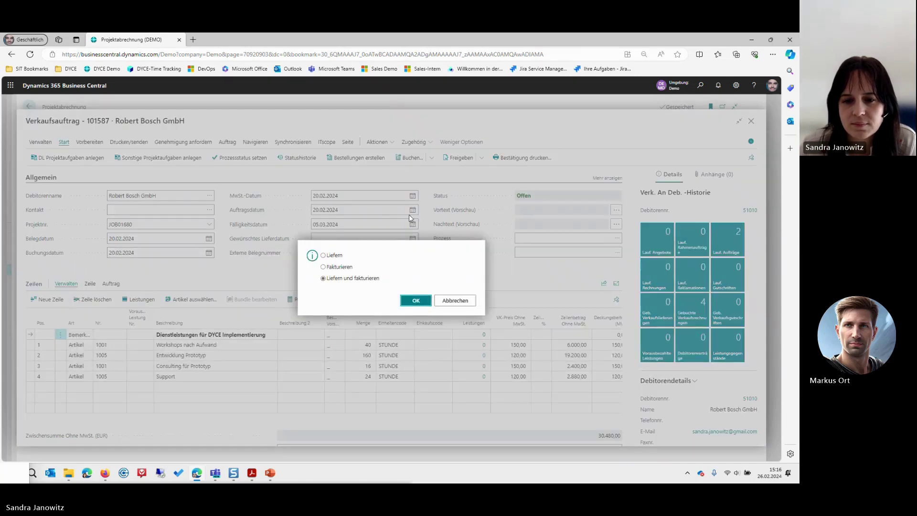
left_click(415, 301)
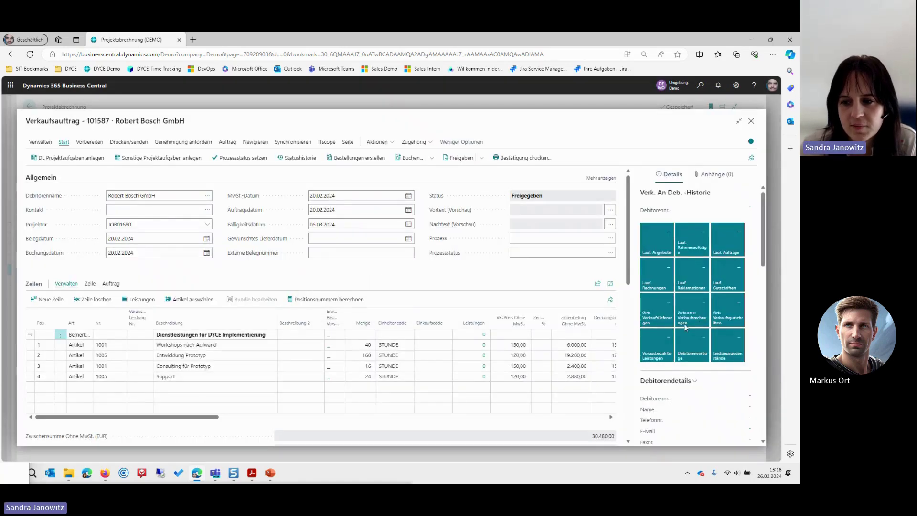
Step: Preview the printout of the customer's newest posted sales invoice and examine its billed lines and the DL Detailübersicht on page 2
left_click(696, 319)
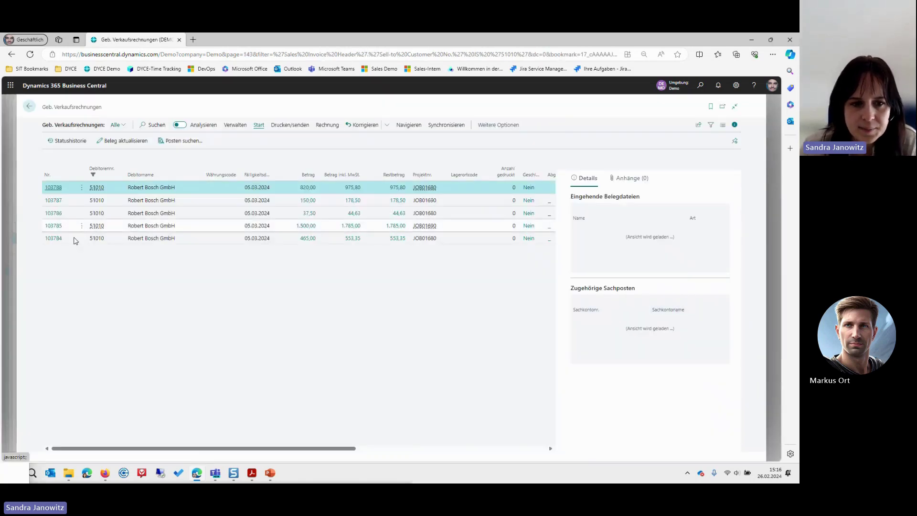
left_click(286, 126)
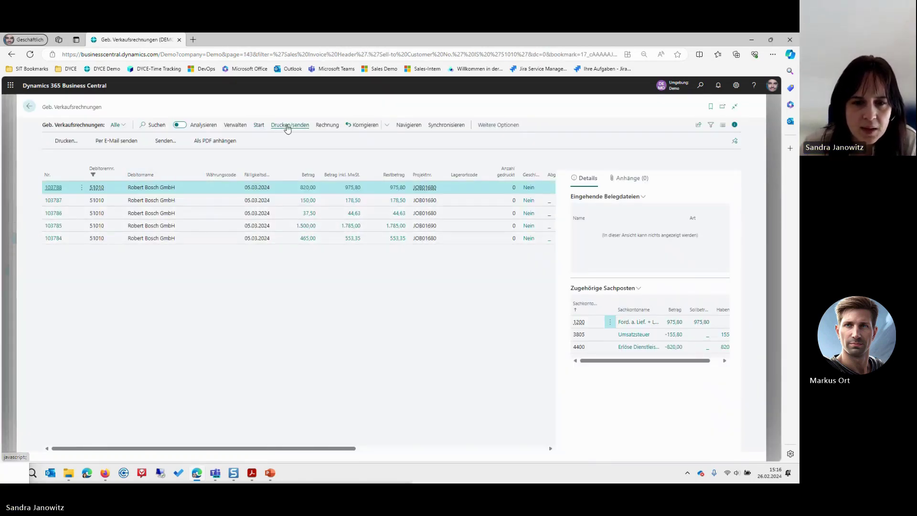
left_click(62, 143)
left_click(434, 431)
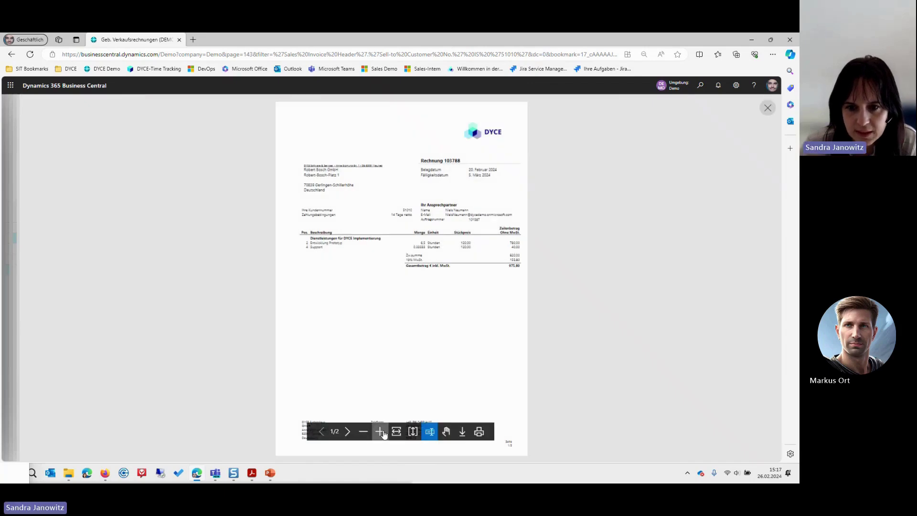
left_click(379, 431)
left_click(379, 431)
scroll(368, 354, "up", 1)
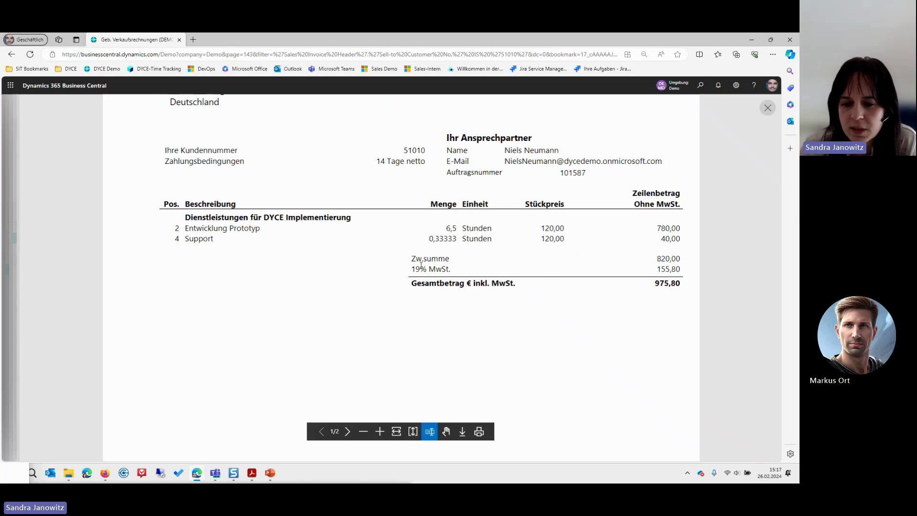
scroll(394, 318, "down", 5)
scroll(393, 319, "down", 8)
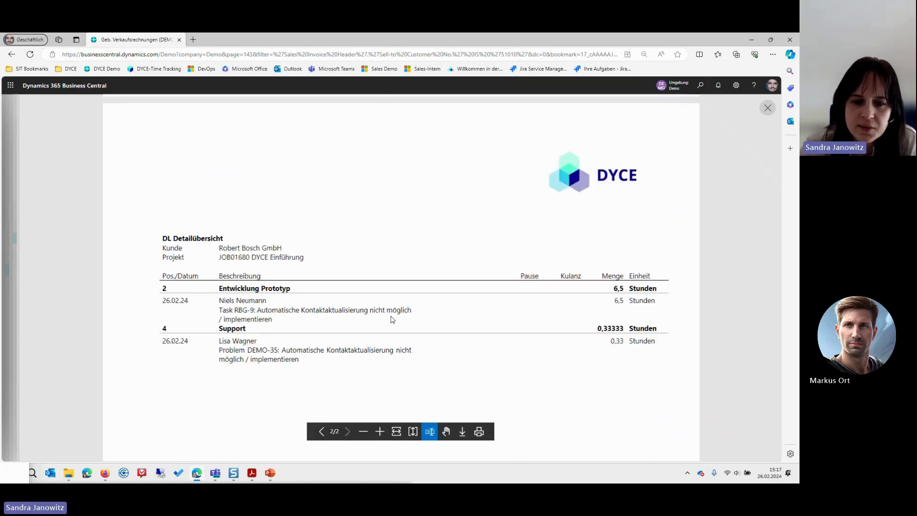